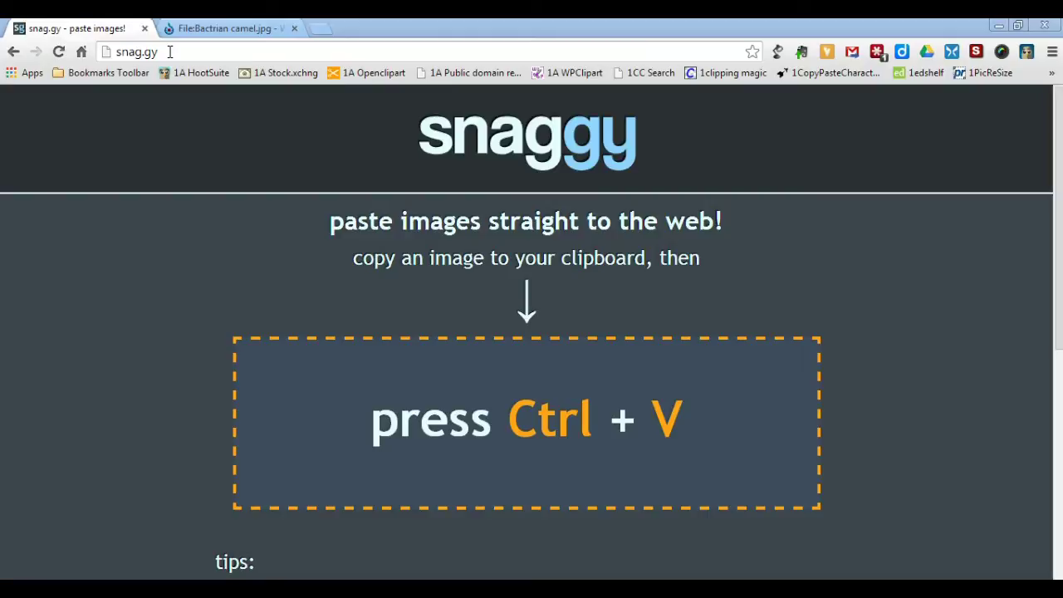
# Scroll through the snag.gy tips before capturing the Wikimedia camel page.
pyautogui.scroll(-4, 415, 448)
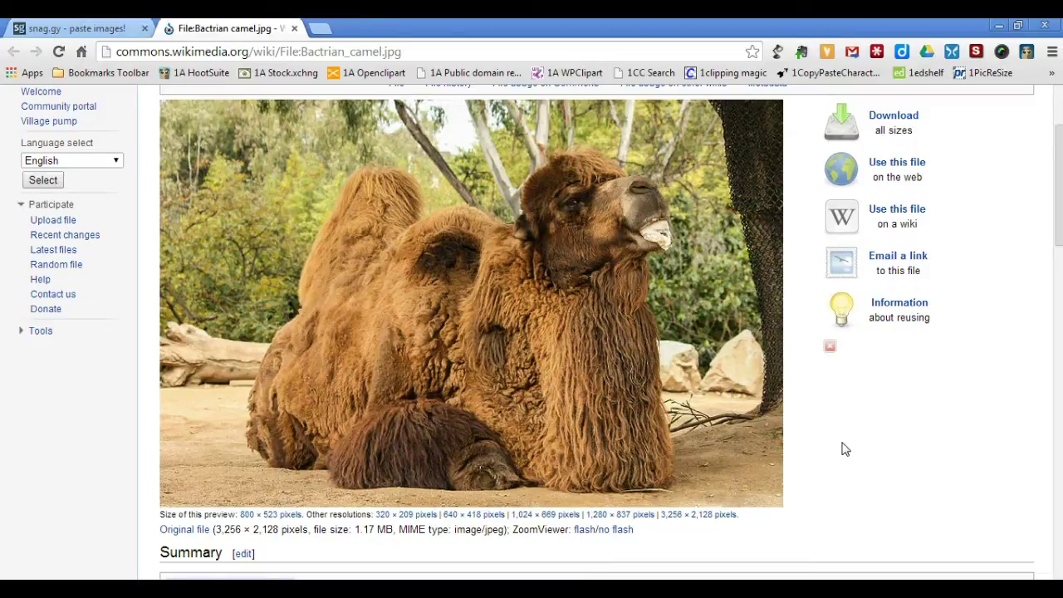
# Paste the captured camel page screenshot into snag.gy to upload it.
pyautogui.hotkey('ctrl', 'shift', 'Tab')
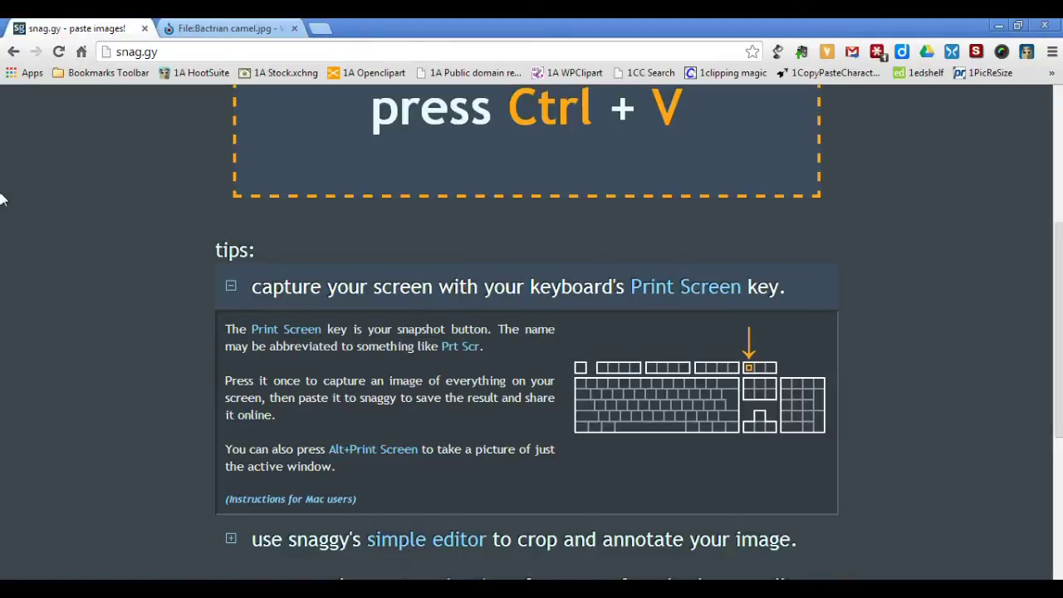
pyautogui.scroll(2, 3, 200)
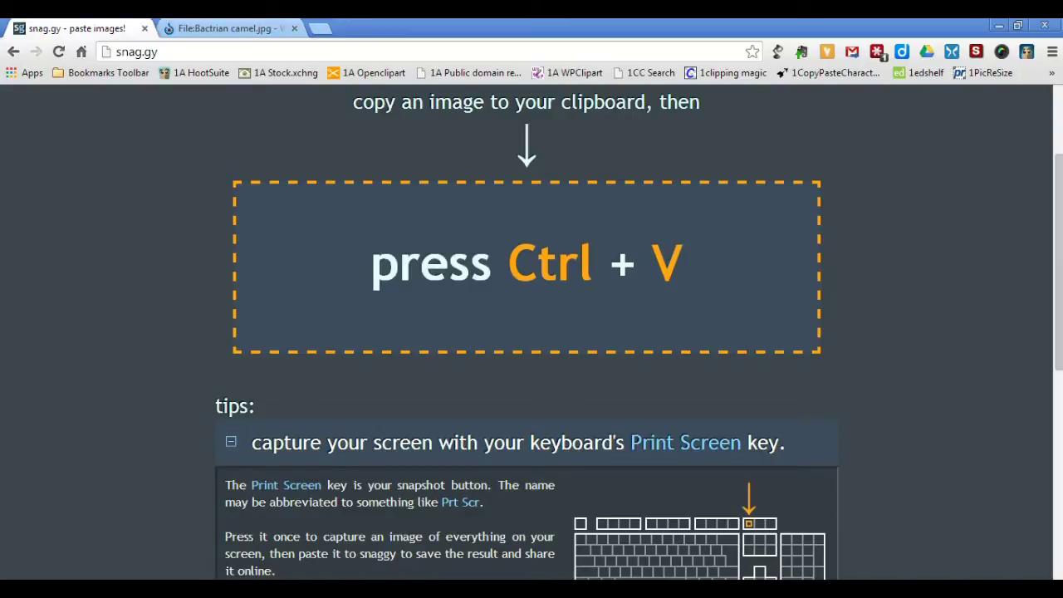
pyautogui.hotkey('ctrl', 'v')
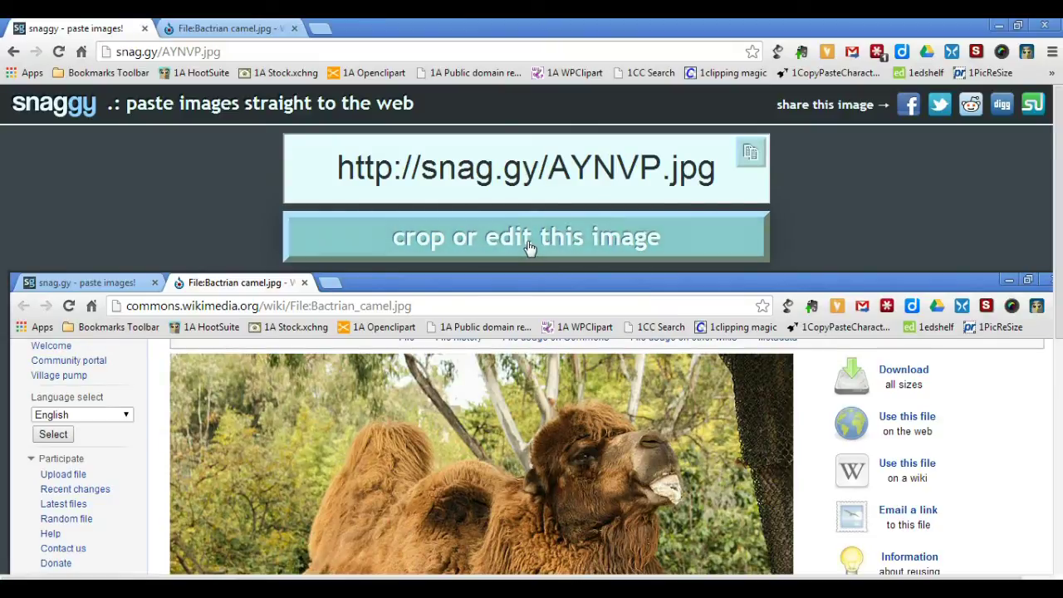
# Crop the uploaded screenshot to keep only the Bactrian camel photo area.
pyautogui.click(530, 248)
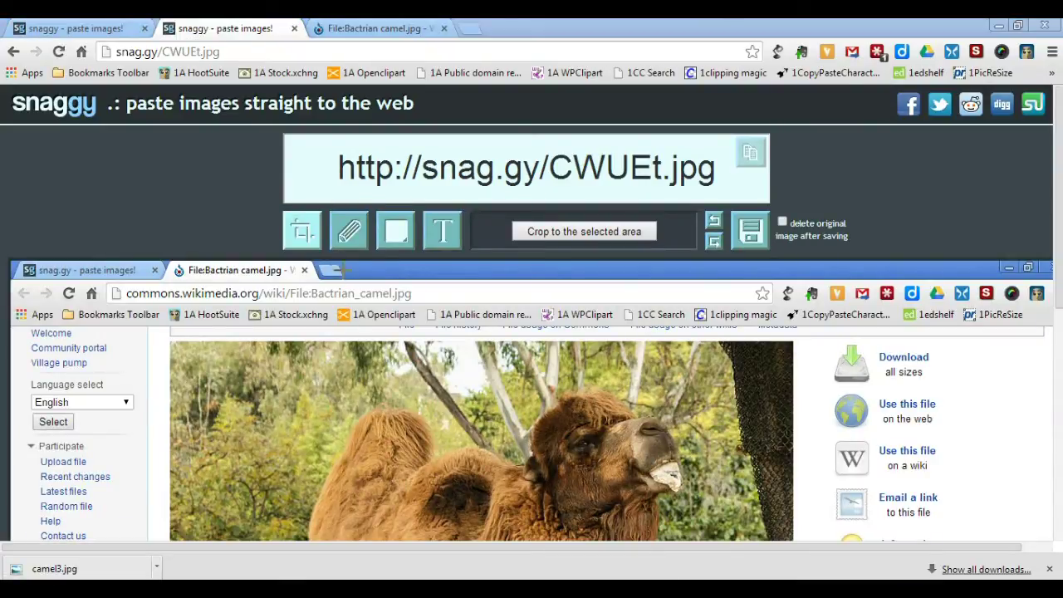
pyautogui.moveTo(339, 264); pyautogui.dragTo(301, 108)
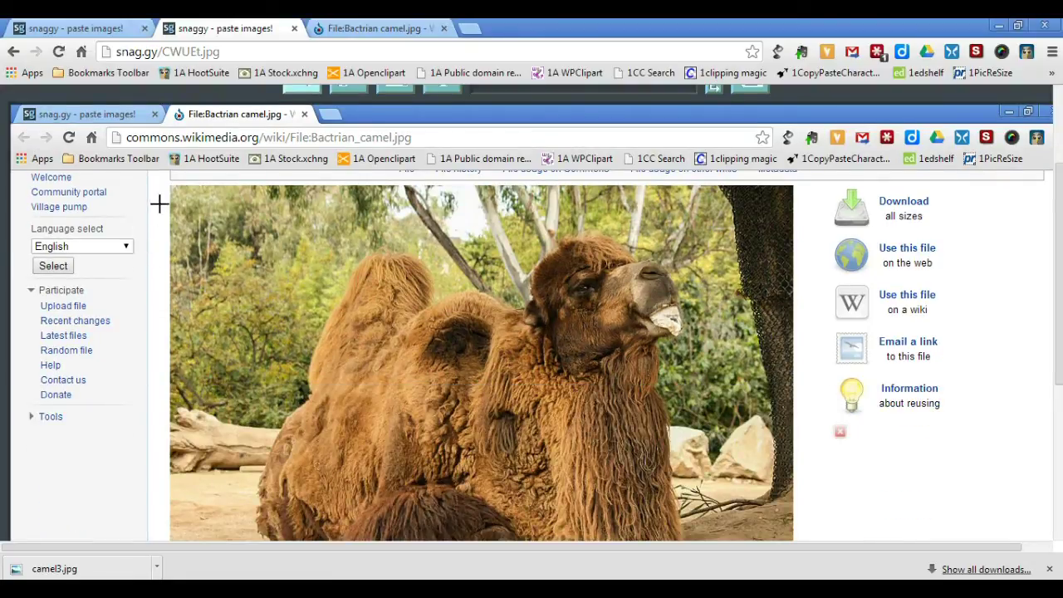
pyautogui.moveTo(171, 183); pyautogui.dragTo(794, 536)
pyautogui.scroll(3, 376, 233)
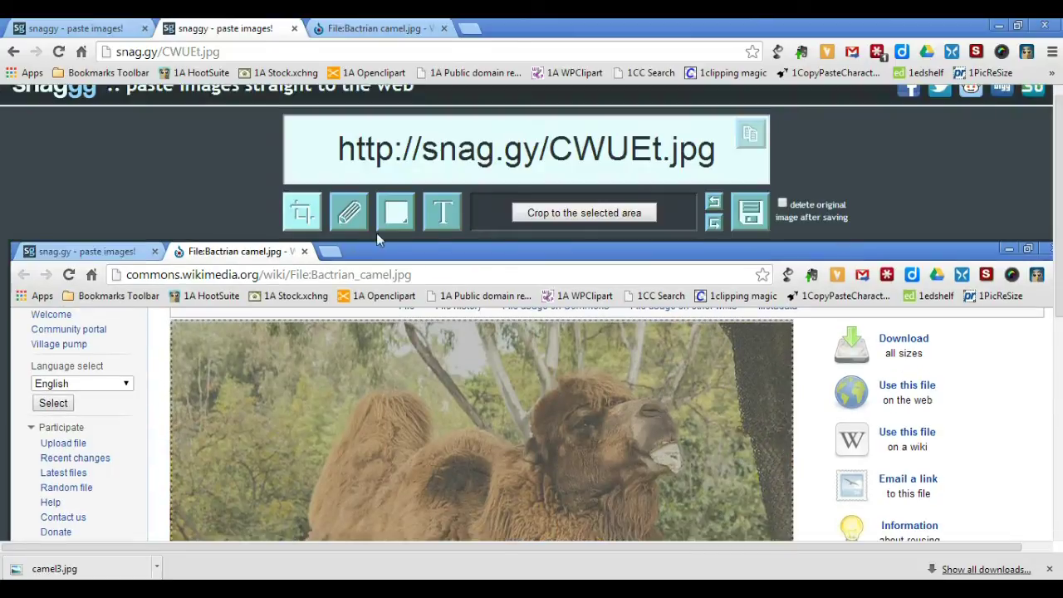
pyautogui.click(582, 214)
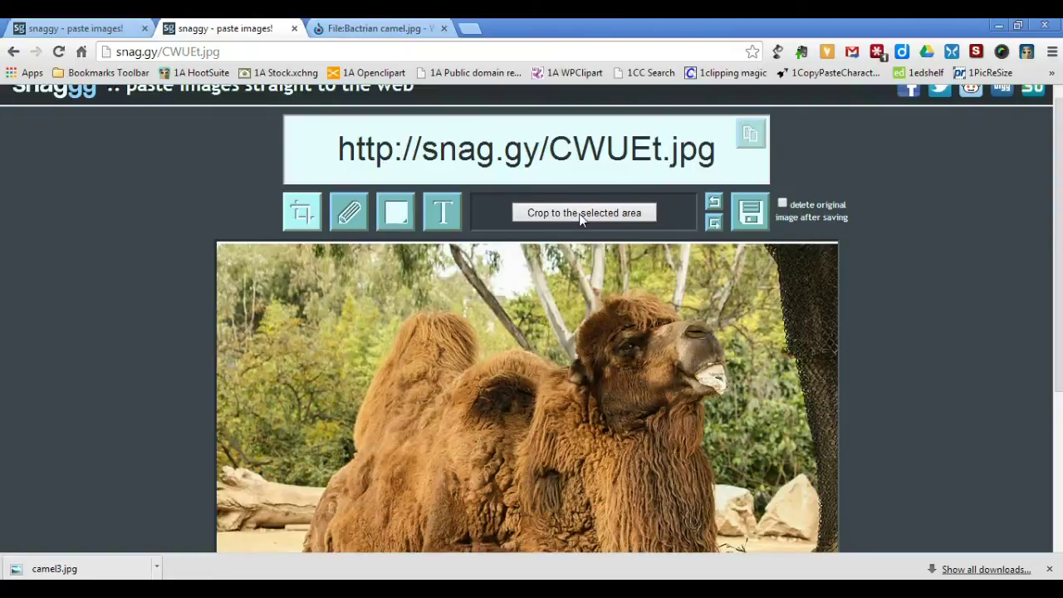
# Draw a 15 px pink E00D5B freehand ring around the camel's head.
pyautogui.moveTo(1060, 255); pyautogui.dragTo(1060, 326)
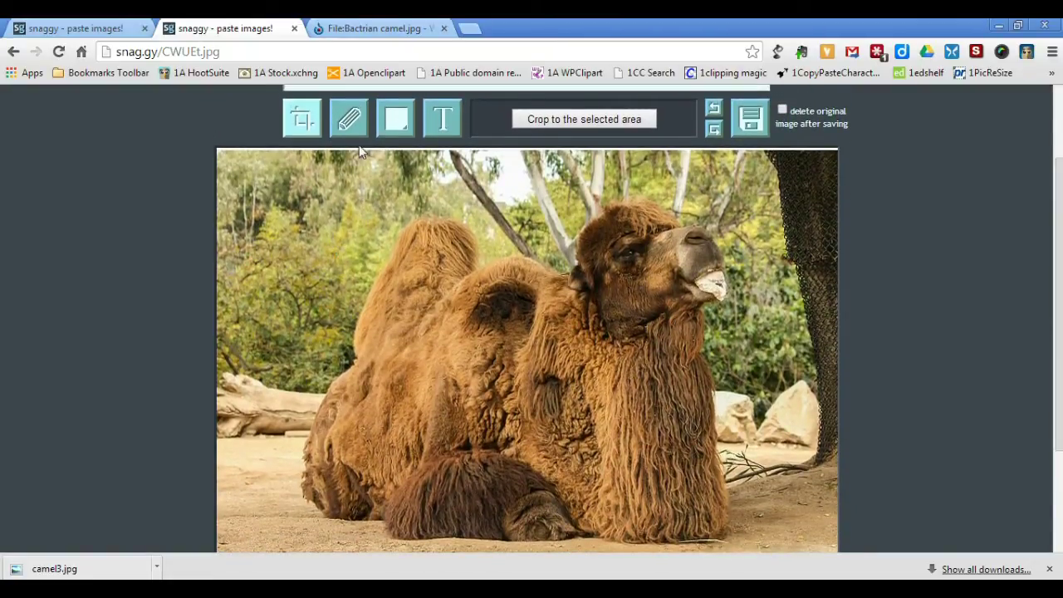
pyautogui.click(349, 122)
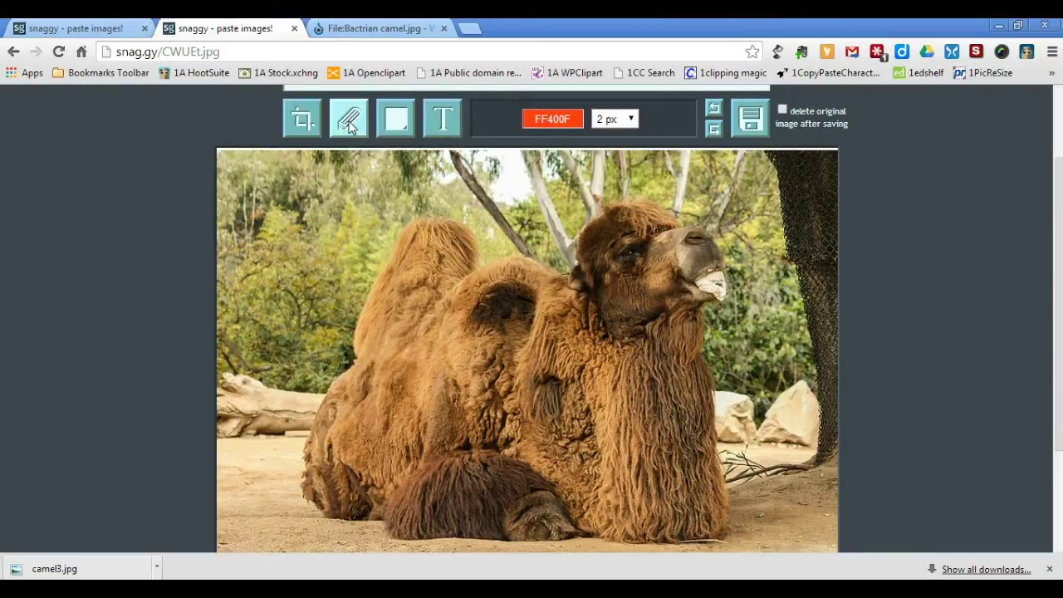
pyautogui.click(561, 119)
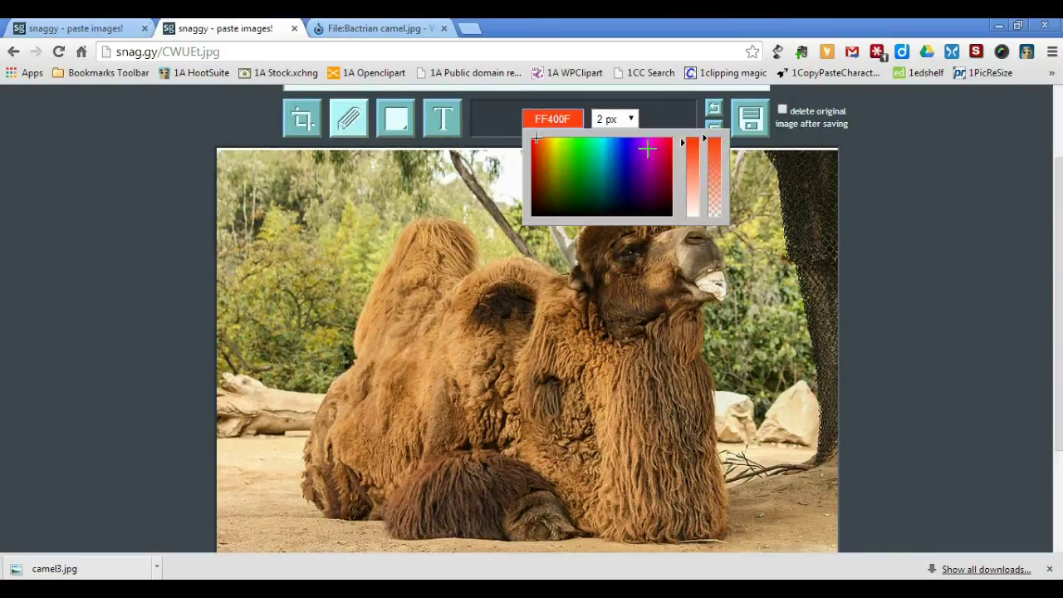
pyautogui.click(663, 147)
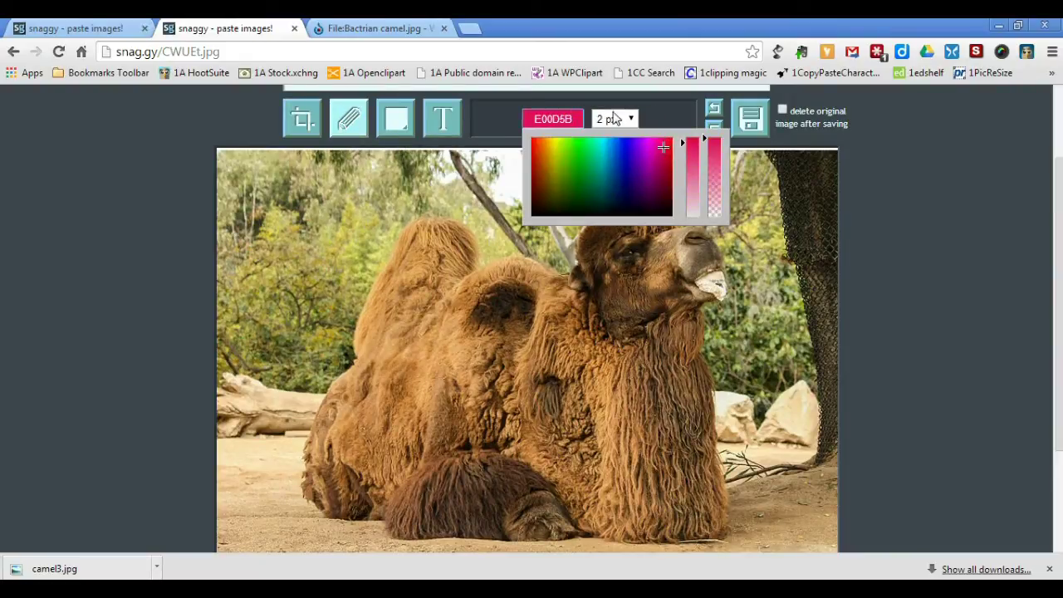
pyautogui.click(631, 123)
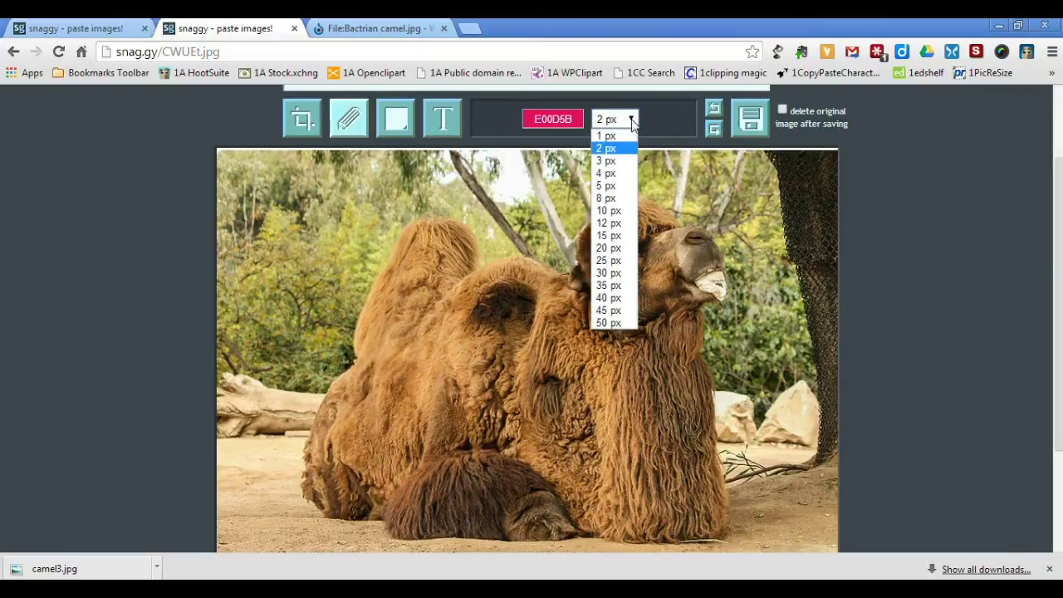
pyautogui.click(610, 236)
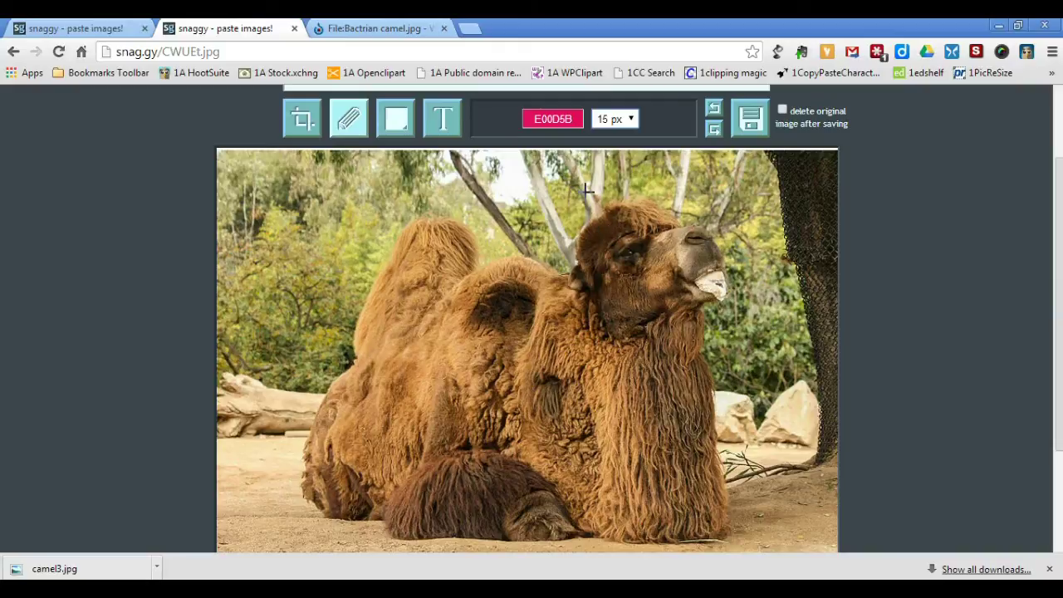
pyautogui.moveTo(585, 188)
pyautogui.mouseDown()
pyautogui.moveTo(568, 259)
pyautogui.moveTo(592, 316)
pyautogui.moveTo(649, 336)
pyautogui.moveTo(710, 325)
pyautogui.moveTo(733, 309)
pyautogui.moveTo(746, 281)
pyautogui.moveTo(741, 236)
pyautogui.moveTo(713, 192)
pyautogui.moveTo(635, 171)
pyautogui.moveTo(582, 193)
pyautogui.mouseUp()
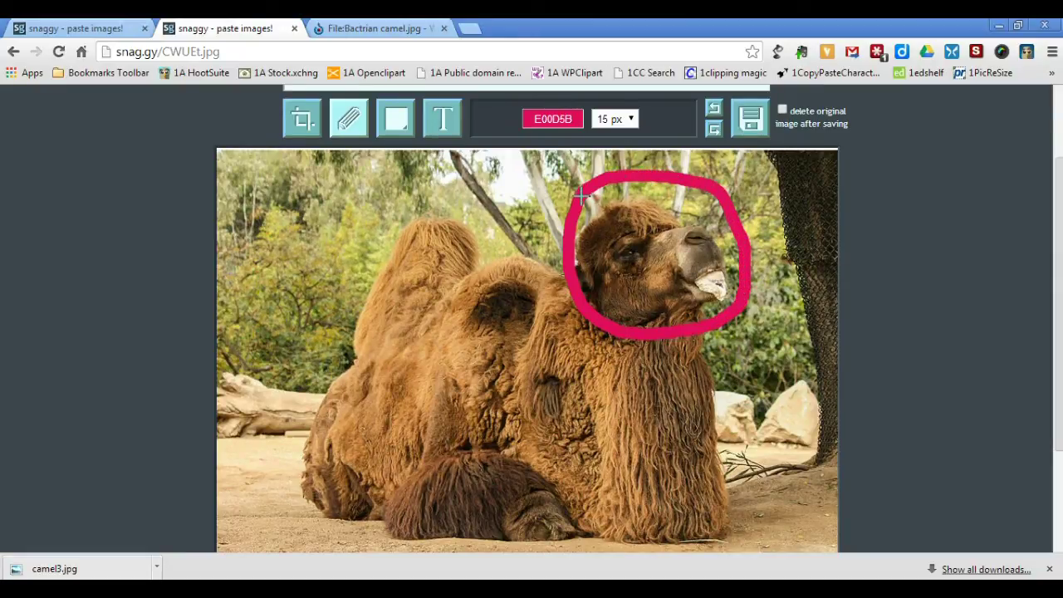
pyautogui.click(400, 123)
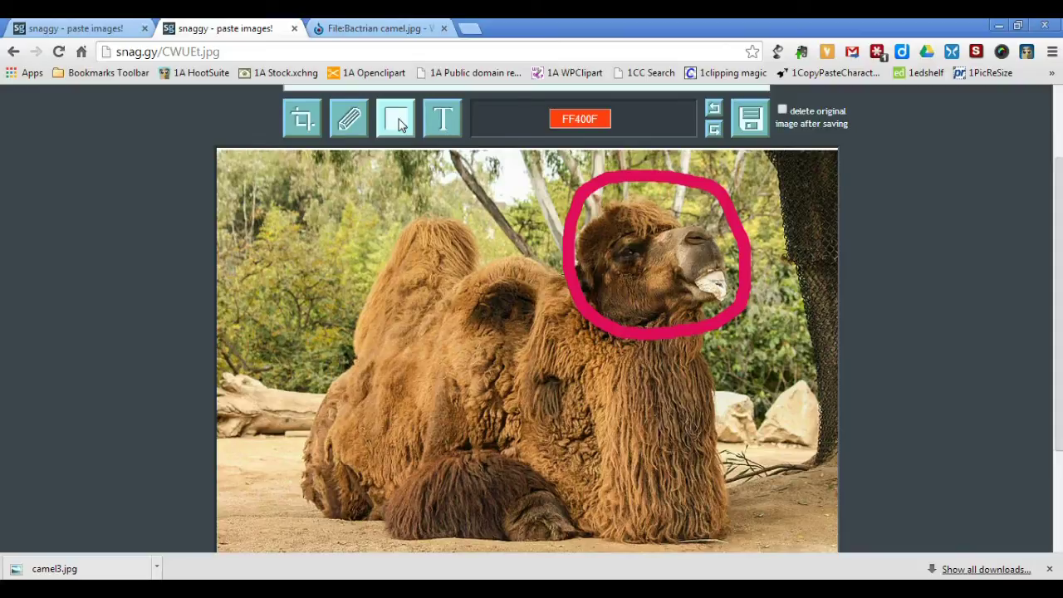
# Draw a dark blue 120996 box in the photo's top-left corner.
pyautogui.click(580, 119)
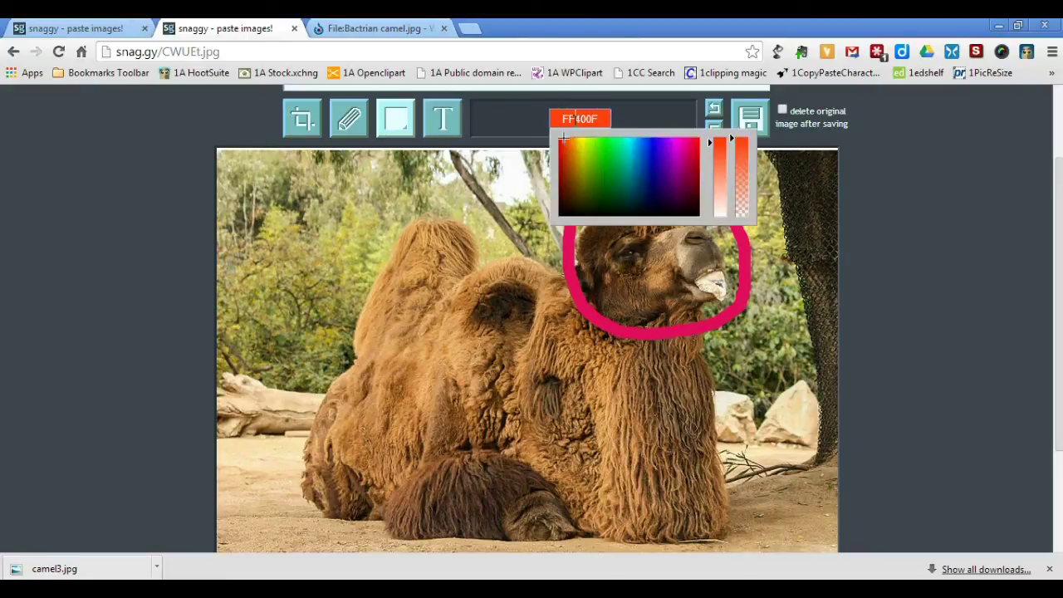
pyautogui.click(654, 170)
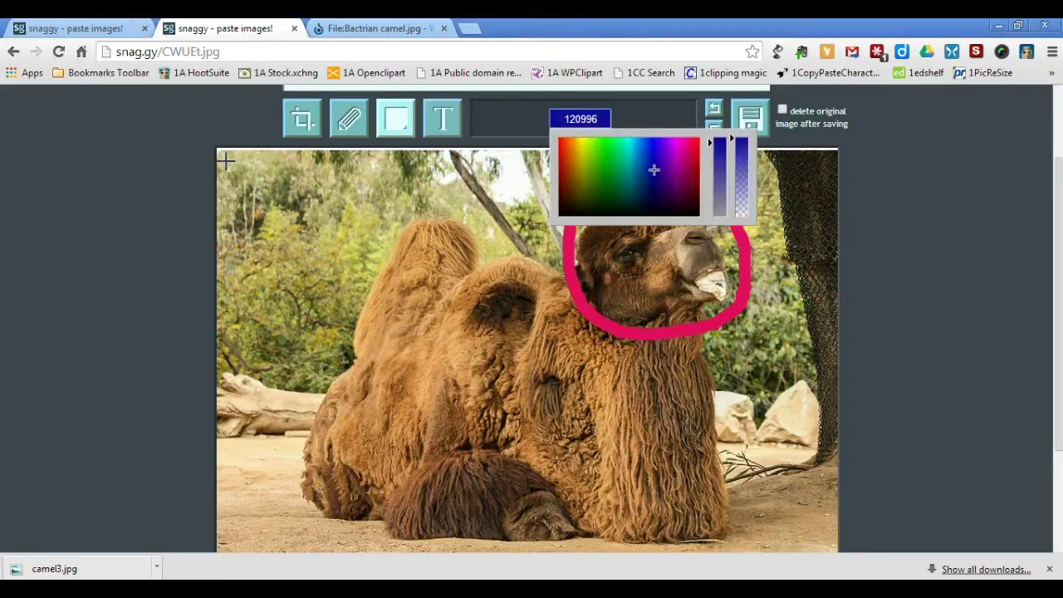
pyautogui.moveTo(226, 161); pyautogui.dragTo(399, 237)
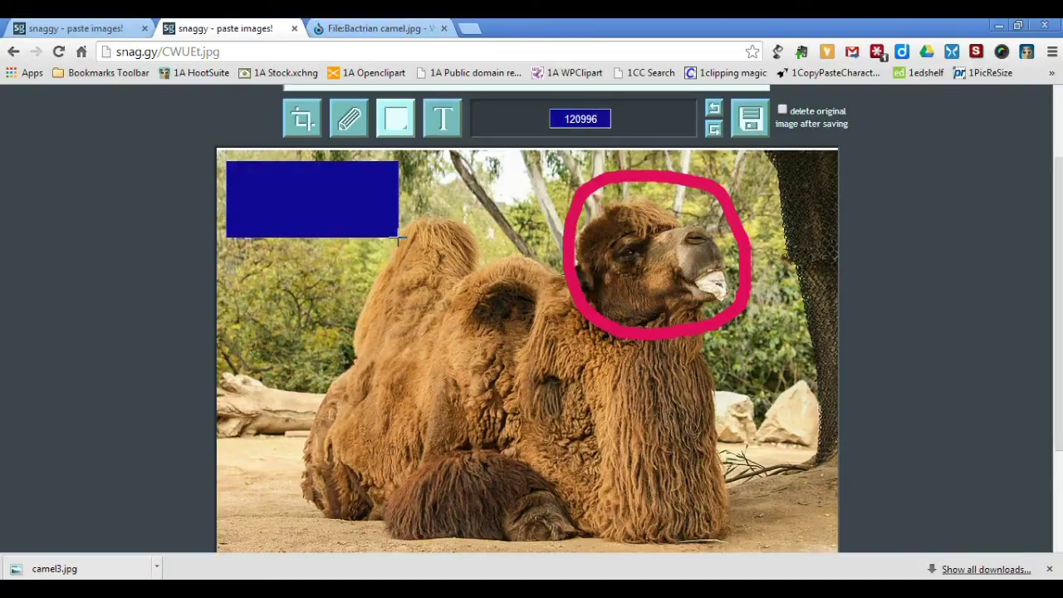
pyautogui.click(442, 120)
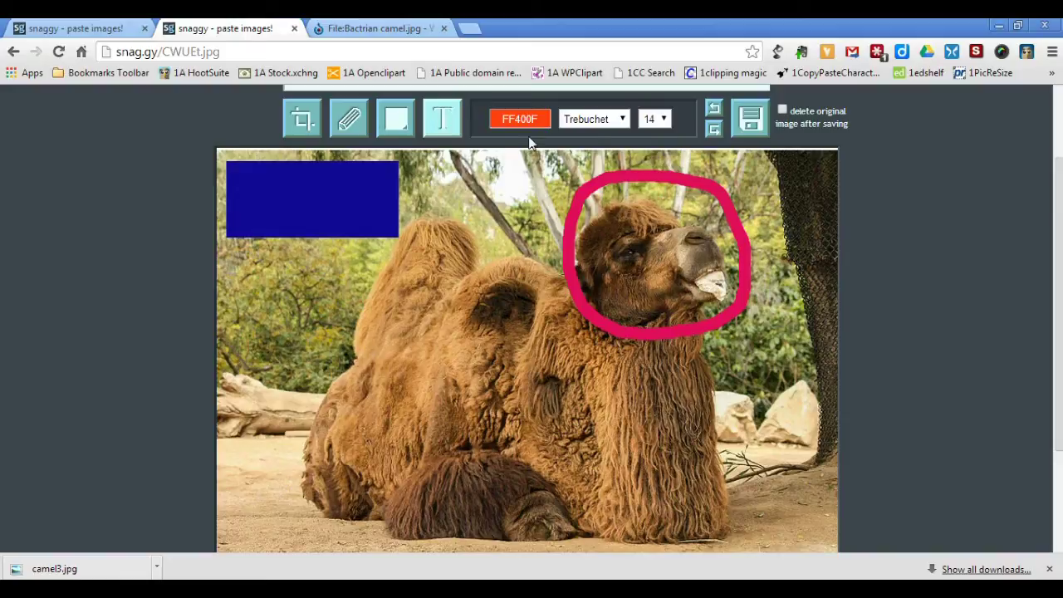
# Type 'Camel' in Georgia inside the blue box, then undo it as too small.
pyautogui.click(622, 120)
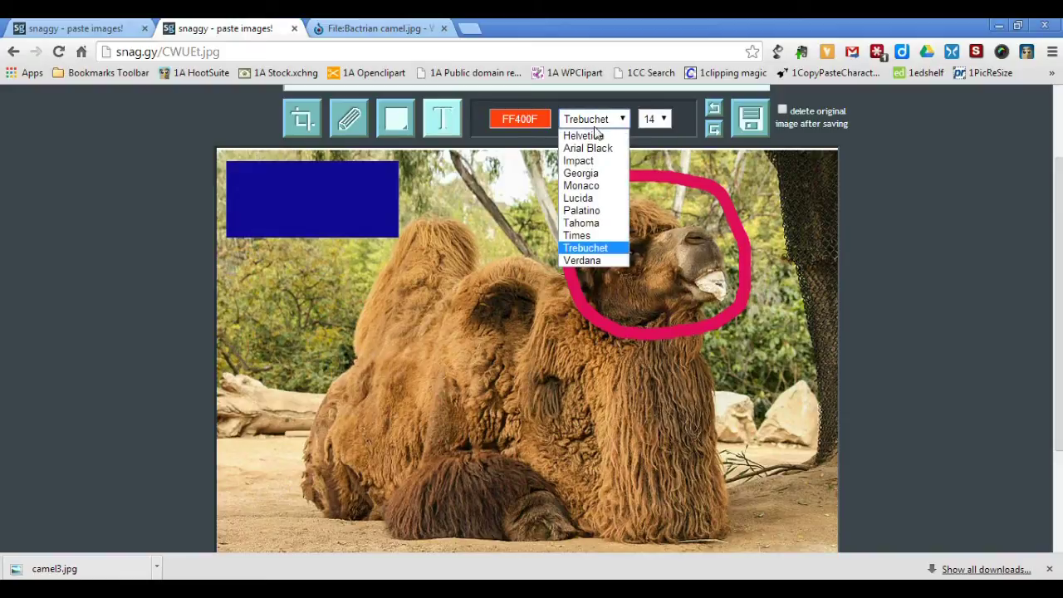
pyautogui.click(601, 172)
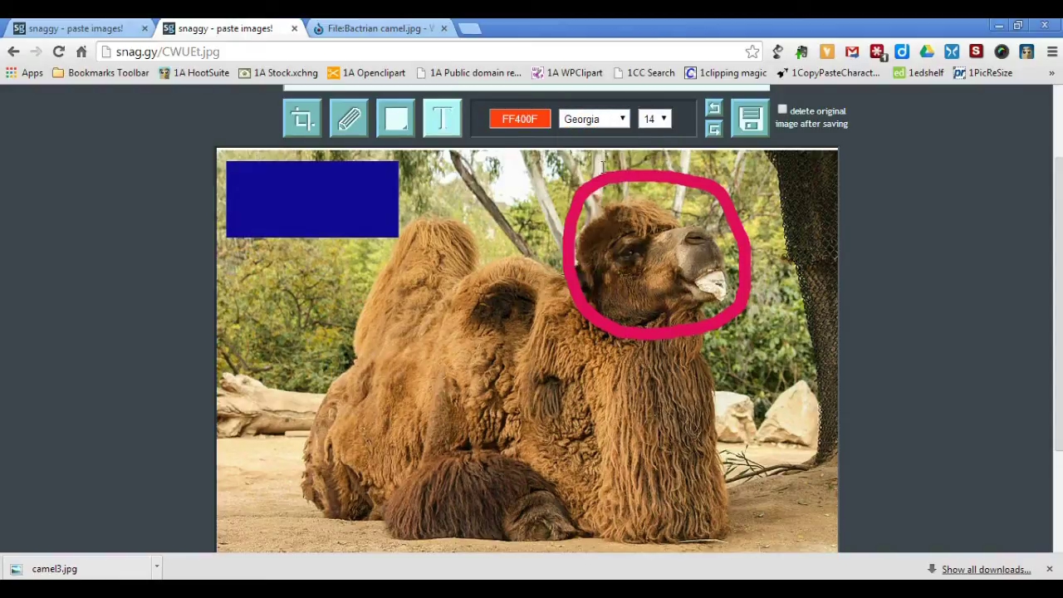
pyautogui.click(655, 118)
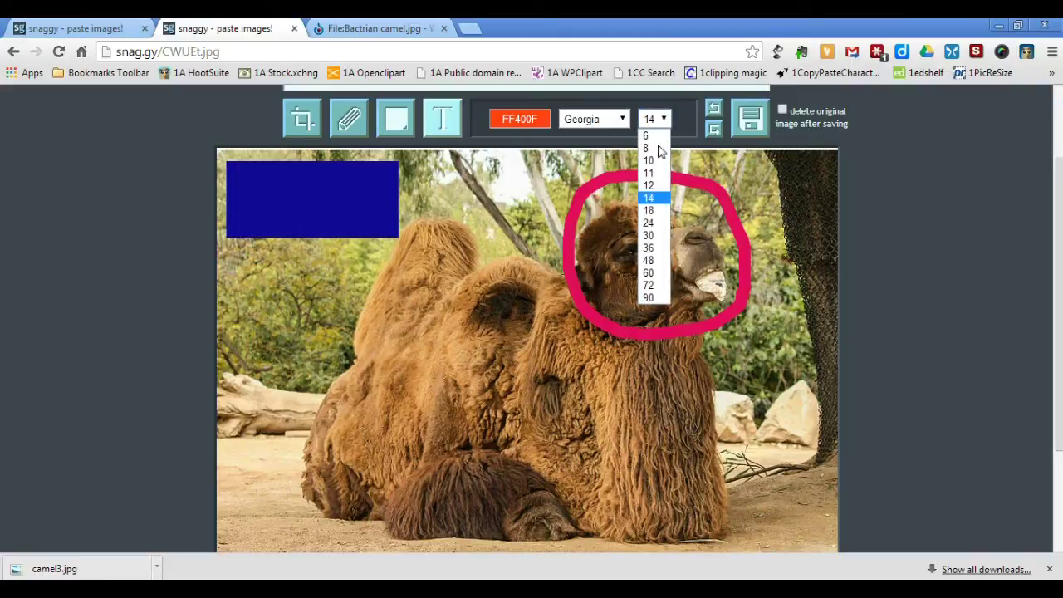
pyautogui.click(652, 199)
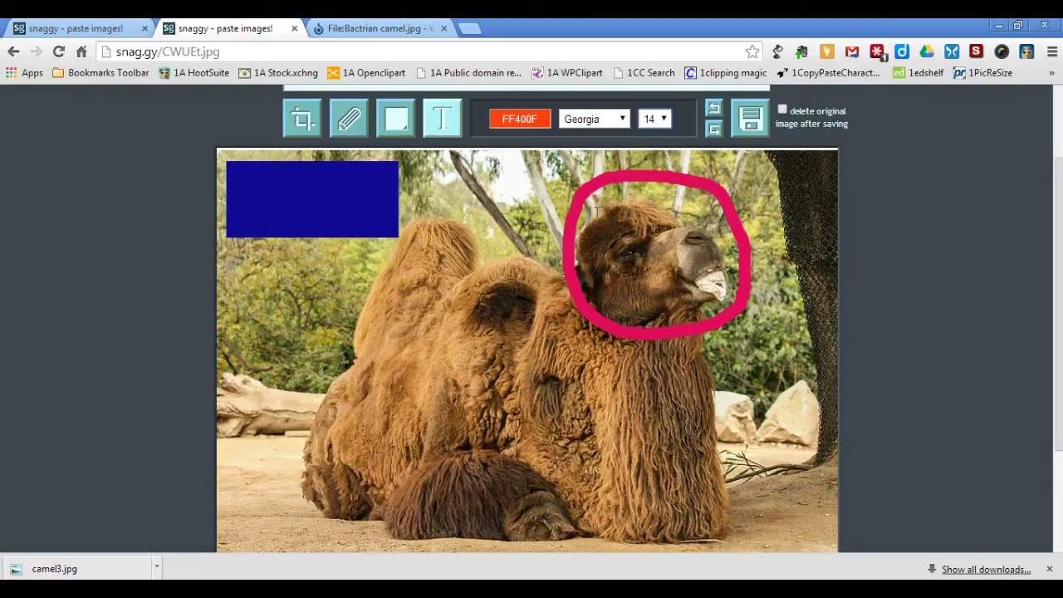
pyautogui.click(252, 191)
pyautogui.write('Camel')
pyautogui.click(714, 114)
# Retype 'Camel' at size 36 and save the annotated image online.
pyautogui.click(663, 119)
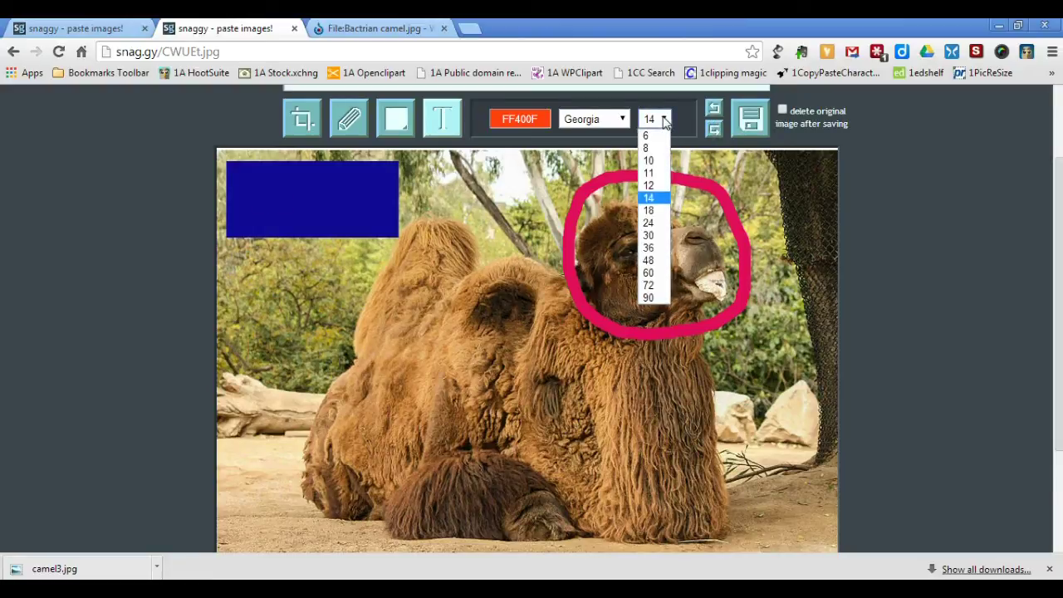
pyautogui.click(651, 251)
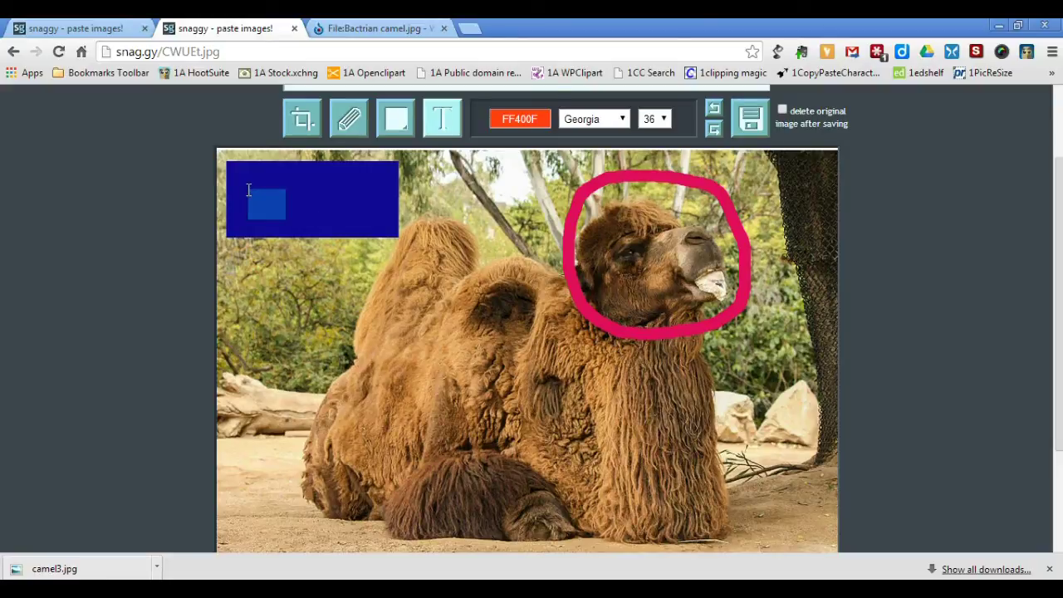
pyautogui.write('Camel')
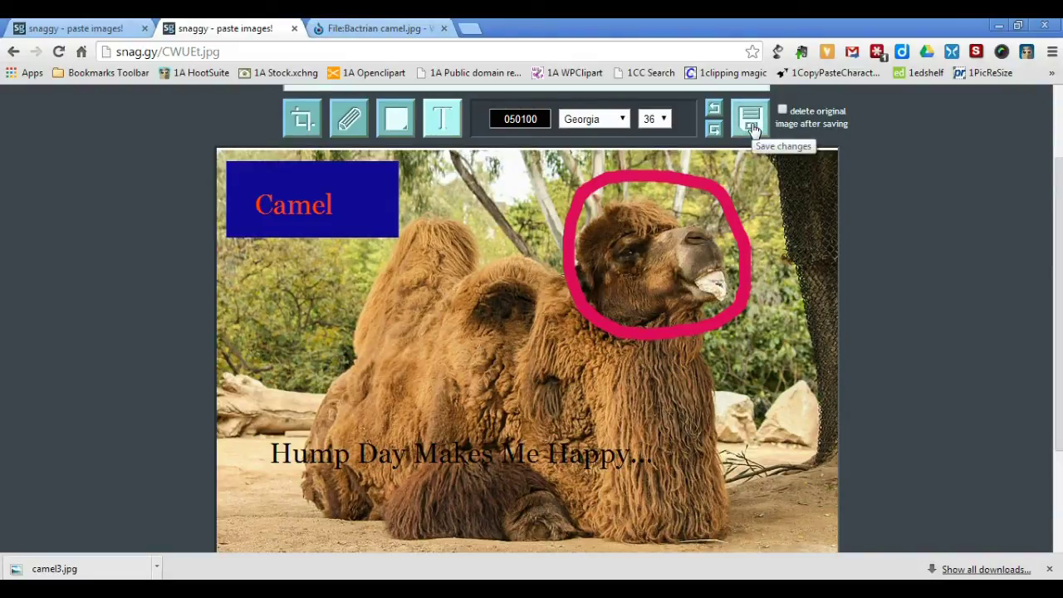
pyautogui.click(752, 124)
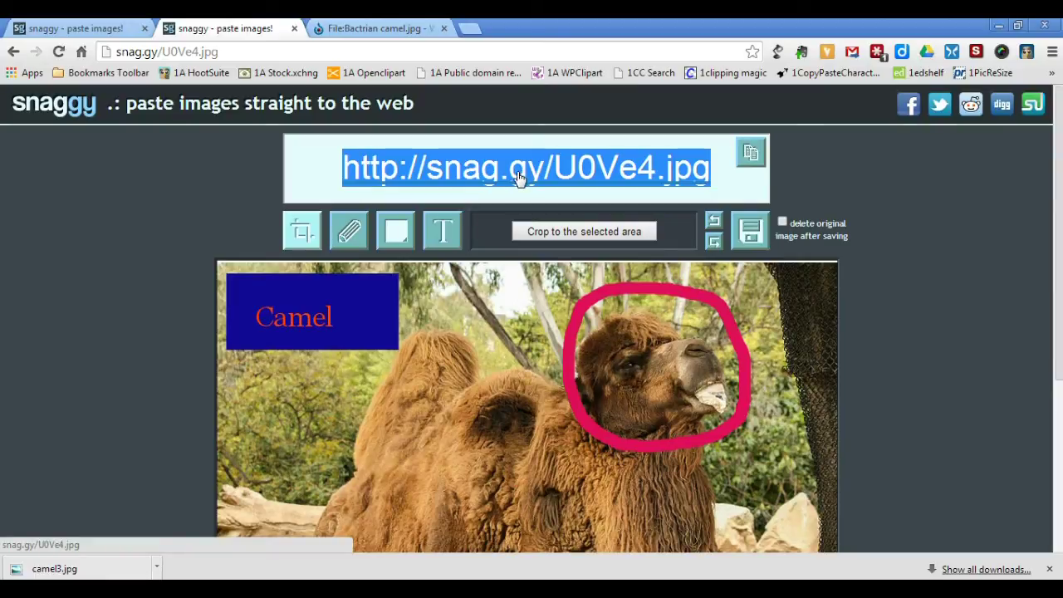
pyautogui.click(516, 177)
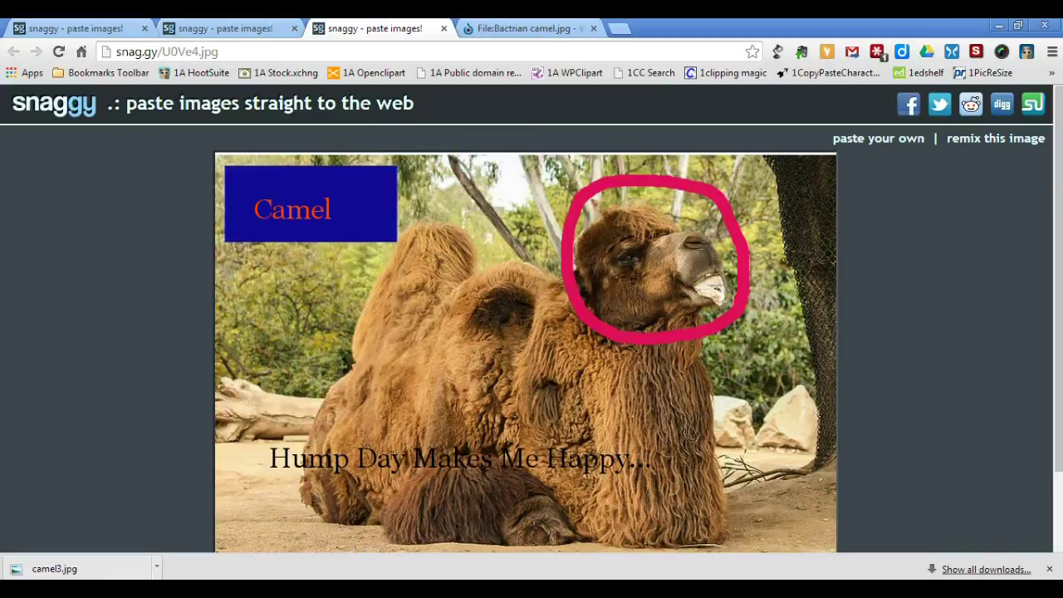
pyautogui.rightClick(488, 211)
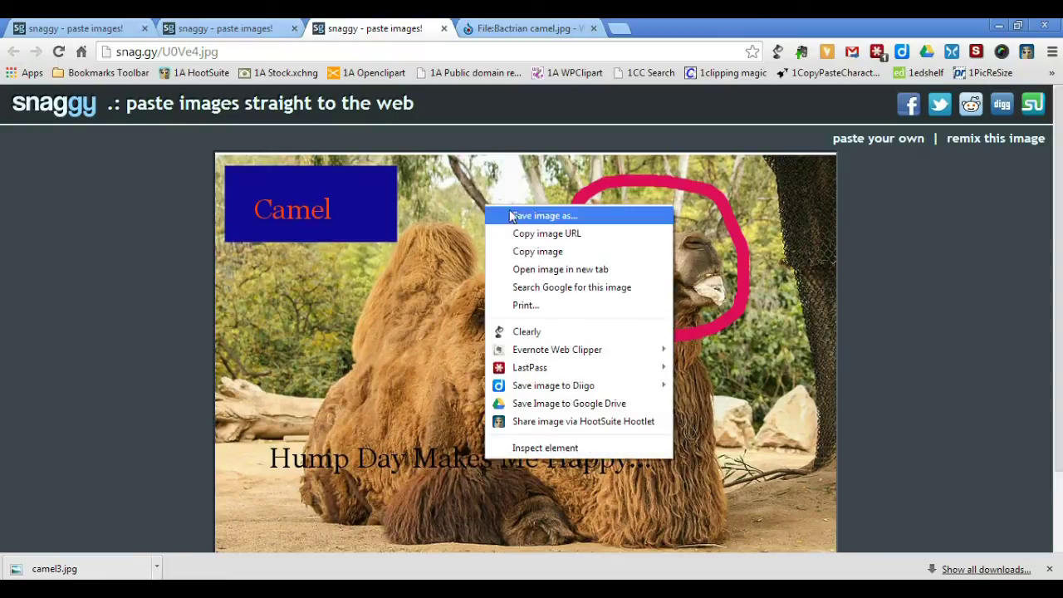
# Save the annotated image to the Desktop as the camel.jpg.
pyautogui.click(525, 218)
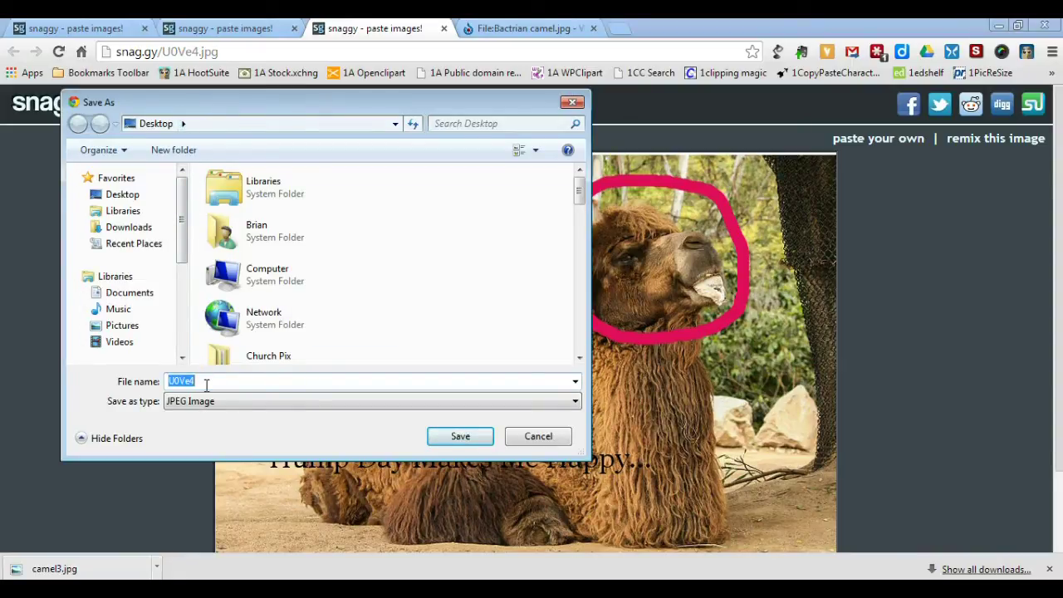
pyautogui.write('the camel')
pyautogui.click(455, 439)
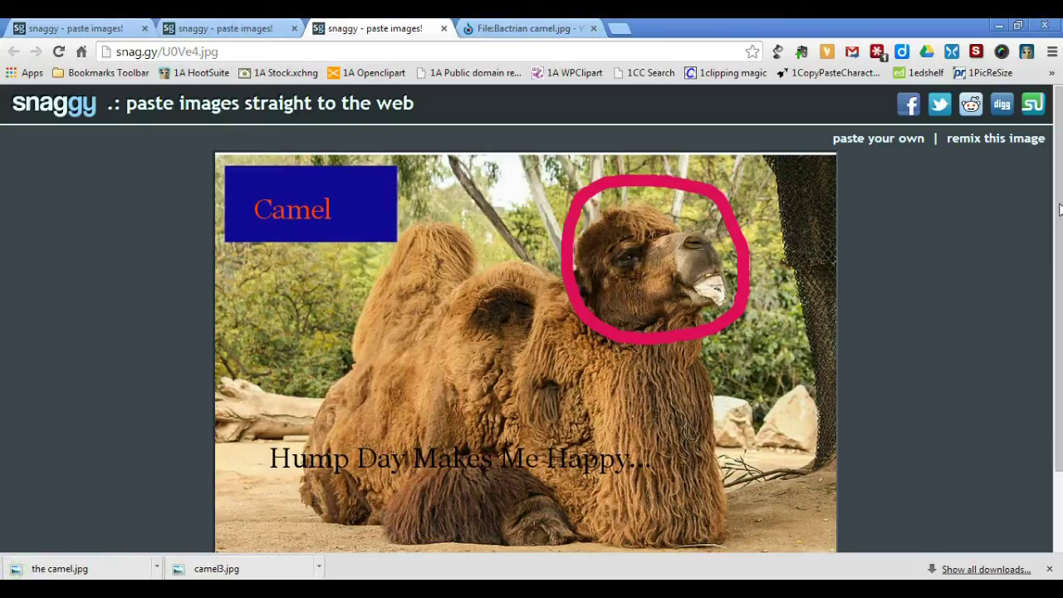
# Scroll down below the picture to reach the delete-this-image link.
pyautogui.scroll(-2, 703, 548)
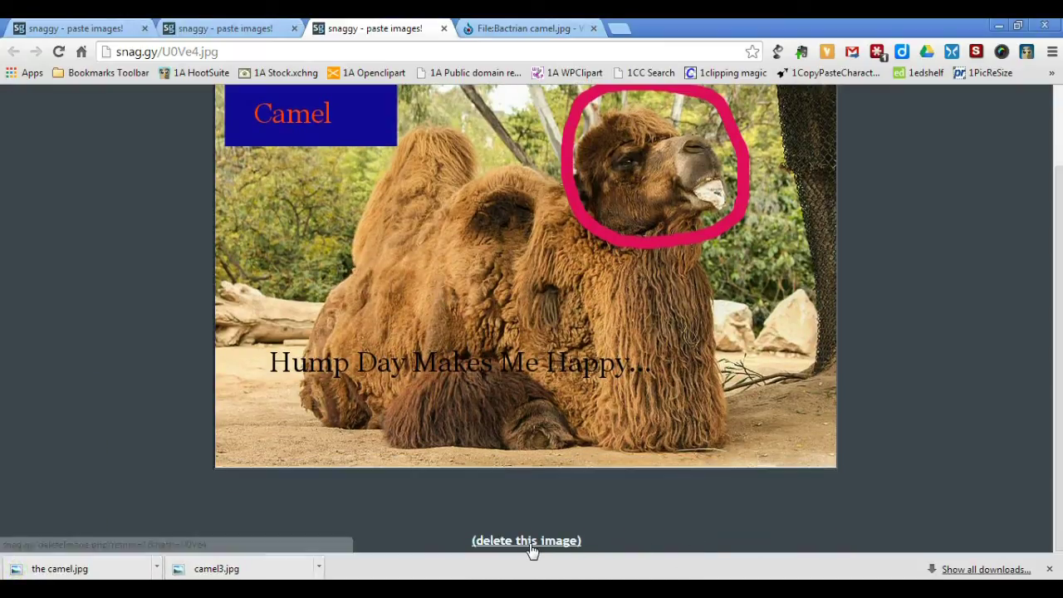